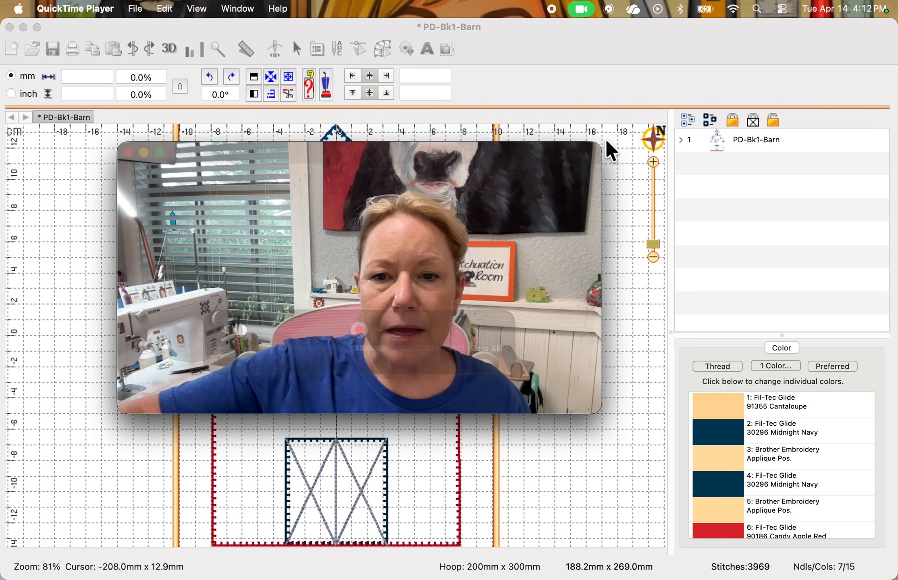
pyautogui.moveTo(600, 142); pyautogui.dragTo(411, 248)
pyautogui.moveTo(307, 260); pyautogui.dragTo(218, 189)
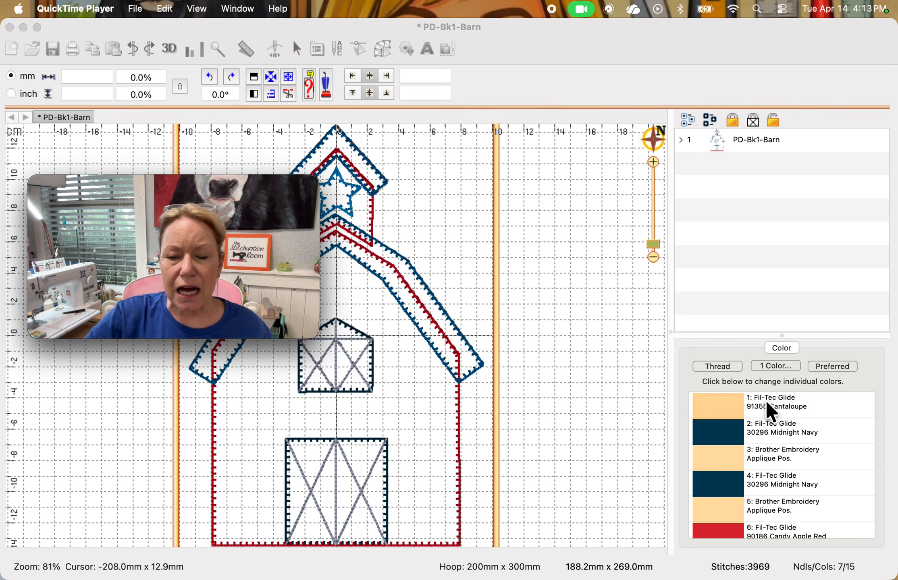
# Step: Open the applique settings of the first thread color, Fil-Tec Glide 91355 Cantaloupe
pyautogui.rightClick(720, 399)
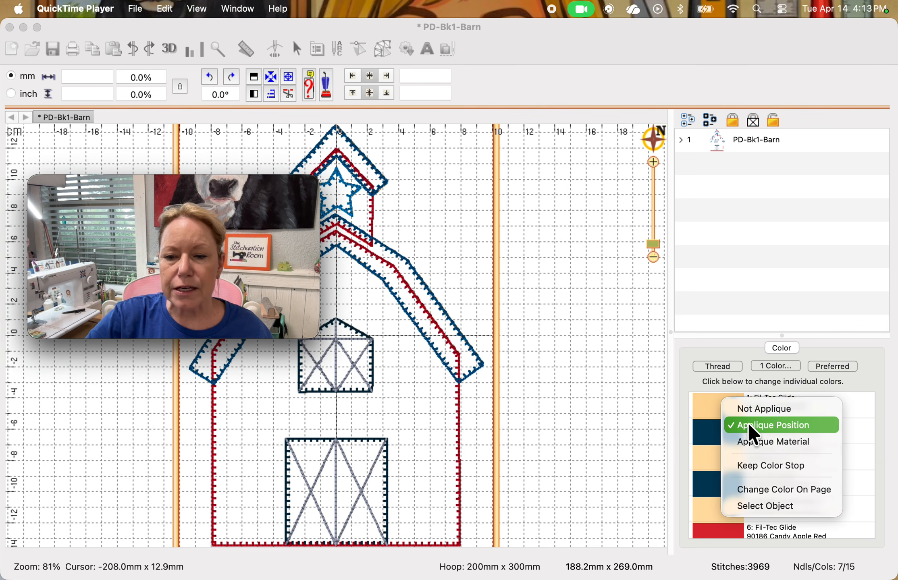
pyautogui.click(644, 385)
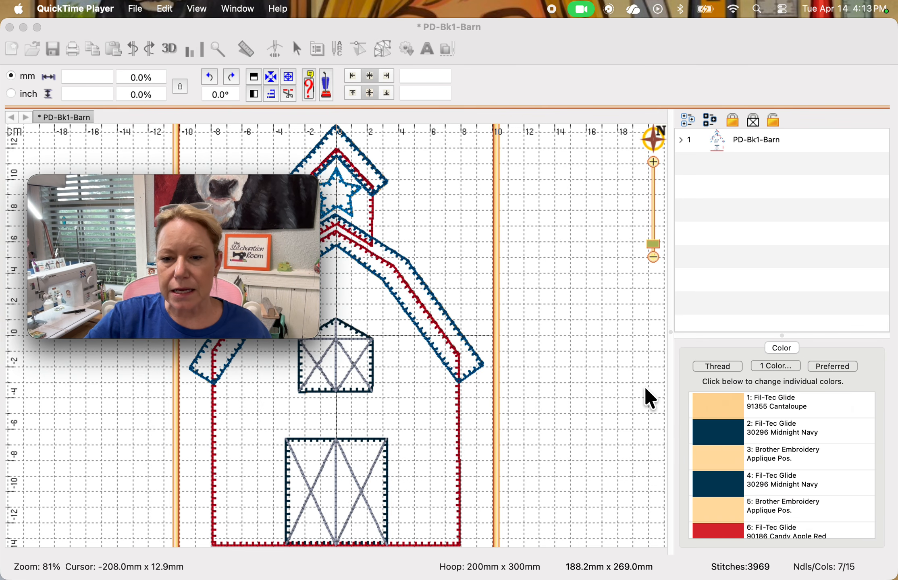
pyautogui.click(720, 404)
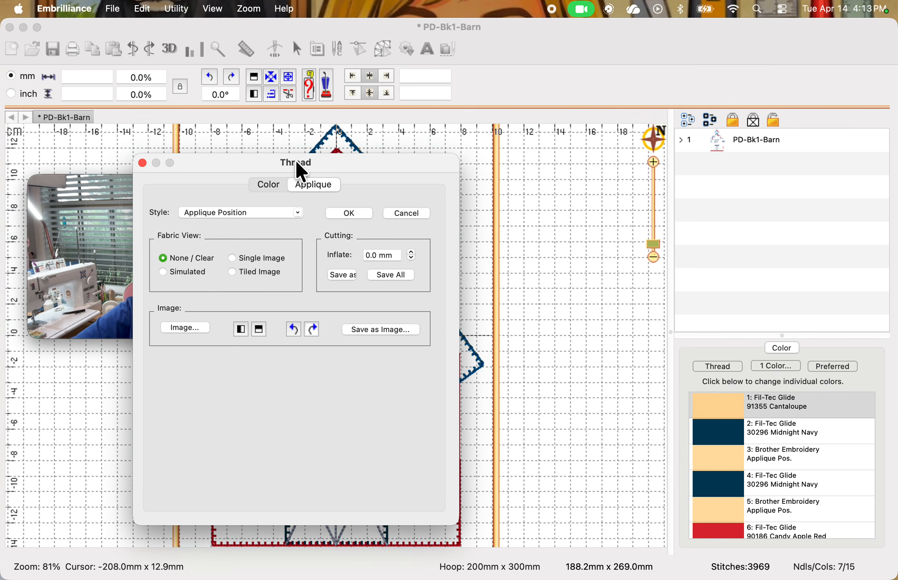
pyautogui.click(268, 185)
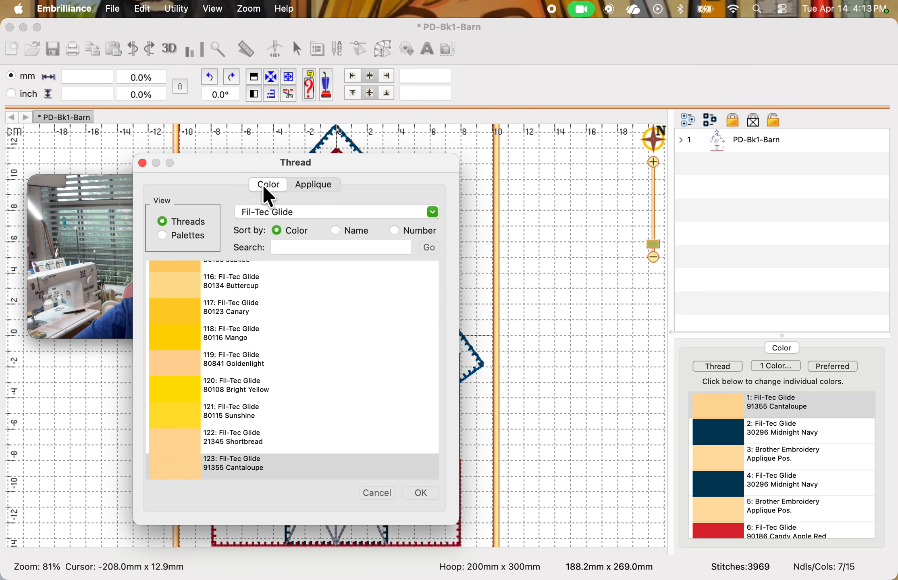
pyautogui.click(314, 188)
pyautogui.moveTo(369, 159); pyautogui.dragTo(539, 126)
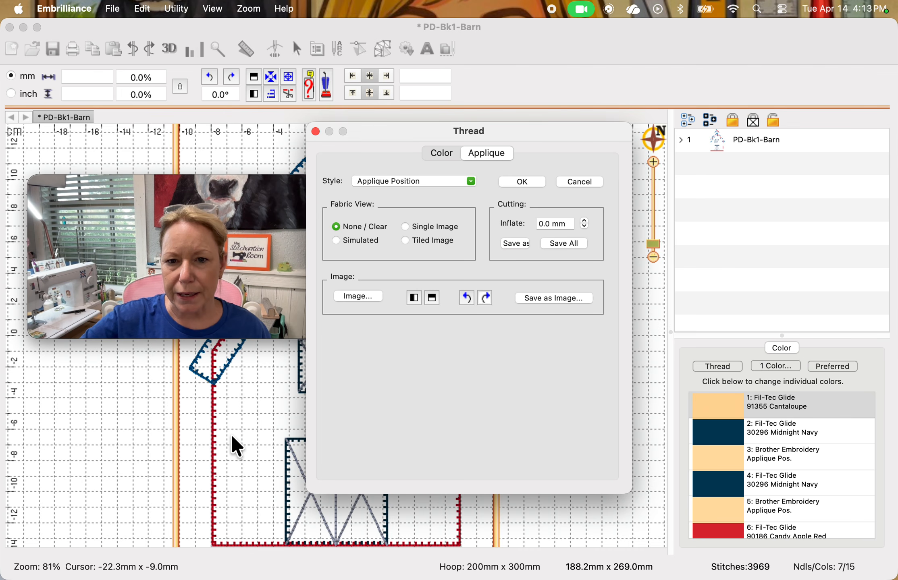
pyautogui.moveTo(298, 307)
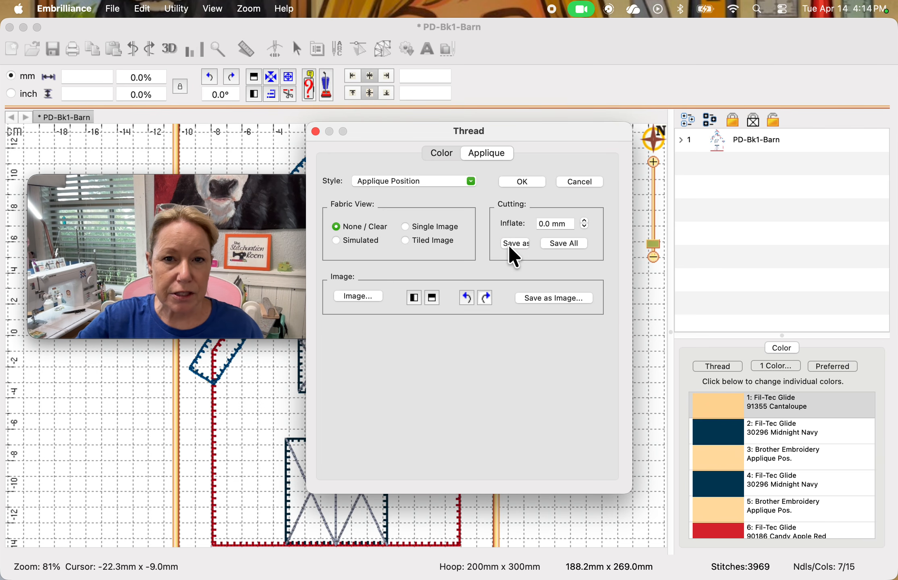
# Step: Save all applique cutting shapes to the Desktop as Barn-Emb-SVG.svg at 96 DPI, replacing the existing file, and close the thread settings
pyautogui.click(563, 243)
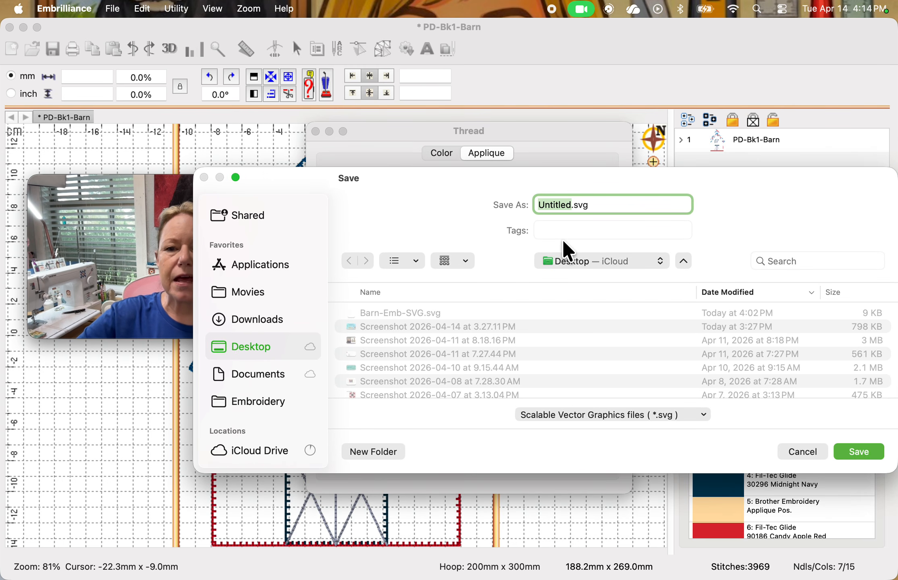
pyautogui.click(391, 313)
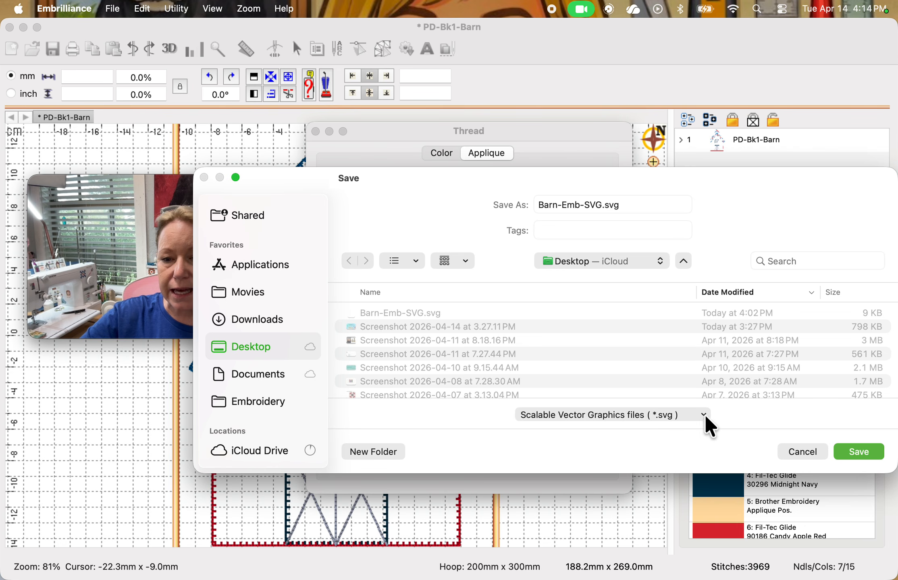
pyautogui.click(856, 450)
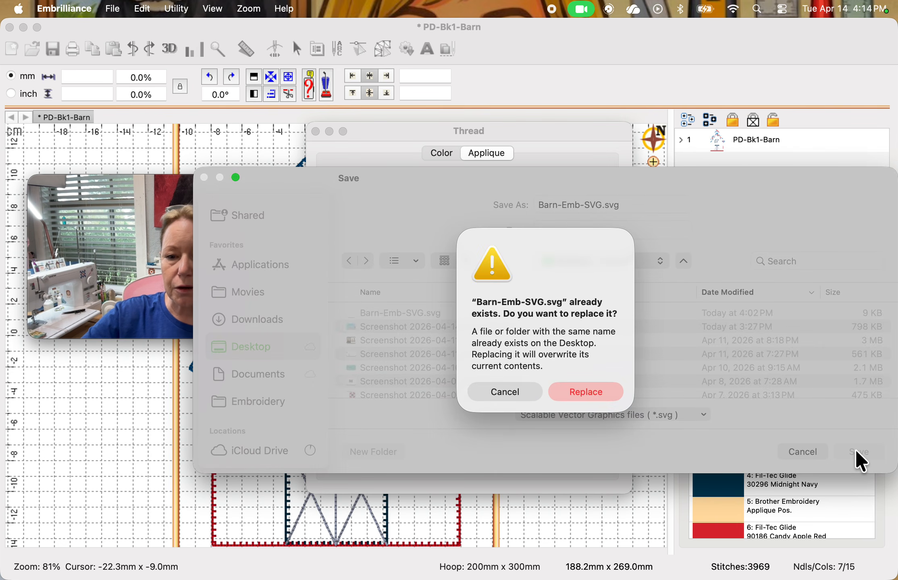
pyautogui.click(584, 392)
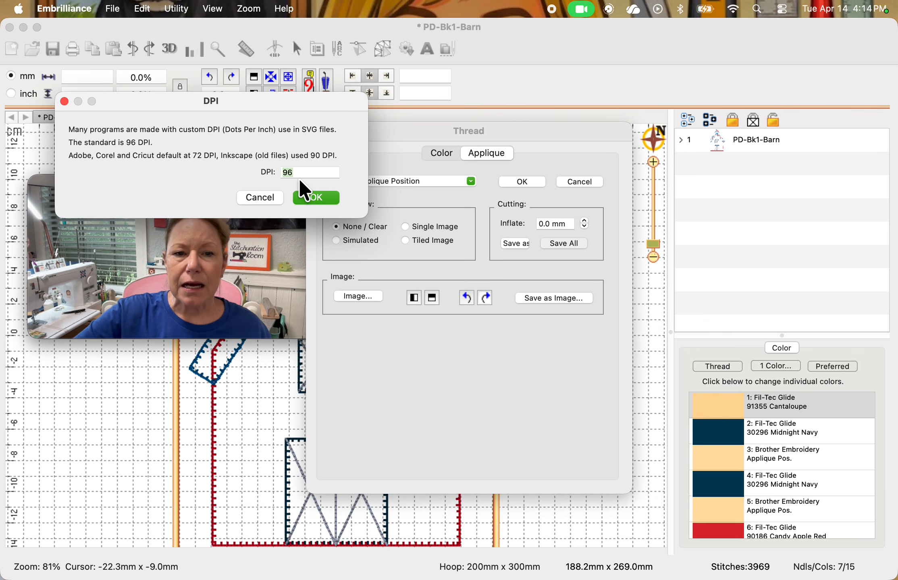
pyautogui.click(315, 198)
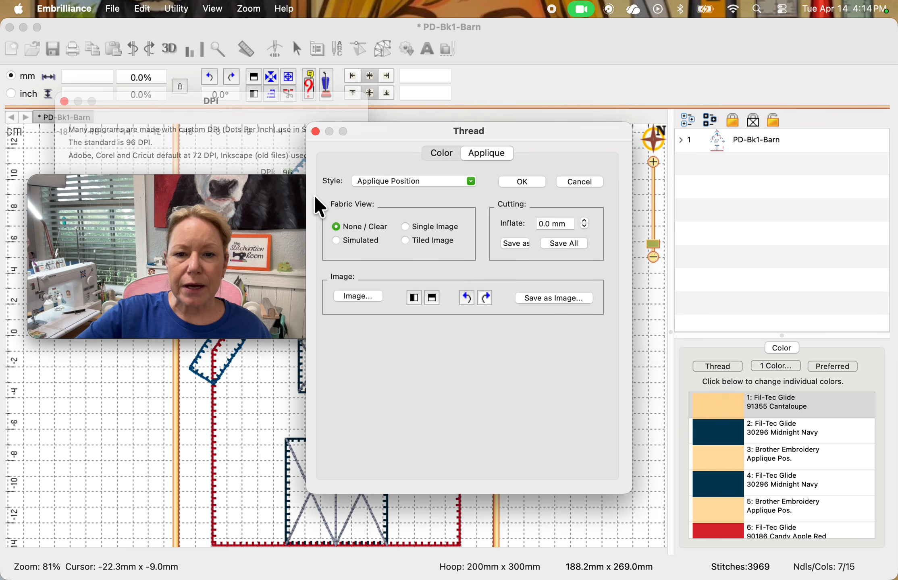
pyautogui.click(521, 181)
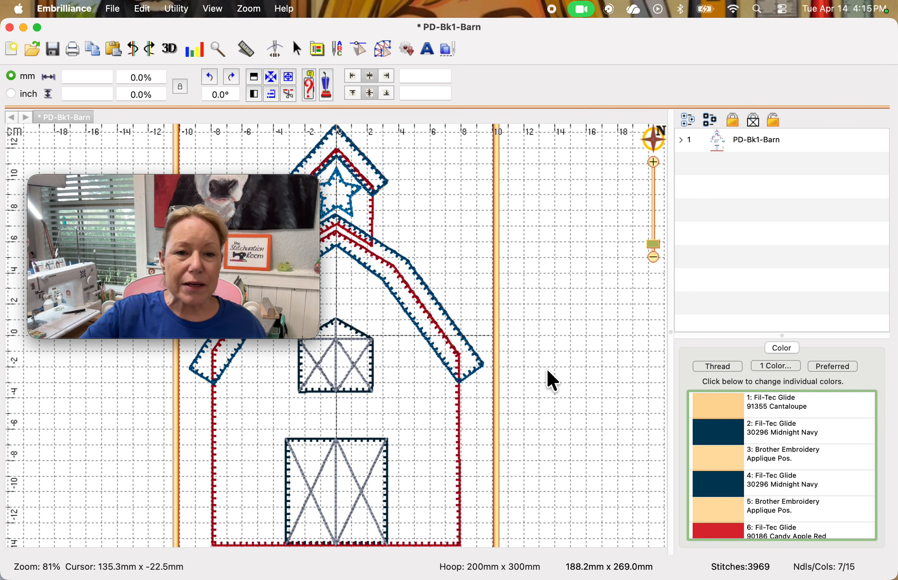
# Step: Switch to Brother CanvasWorkspace and import Barn-Emb-SVG.svg from the Desktop onto the mat
pyautogui.moveTo(4, 413)
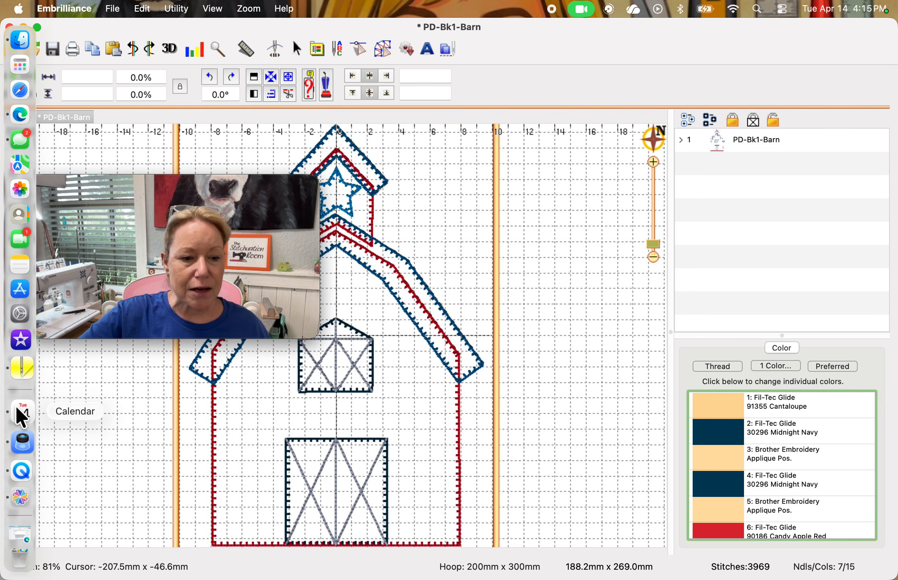
pyautogui.click(23, 485)
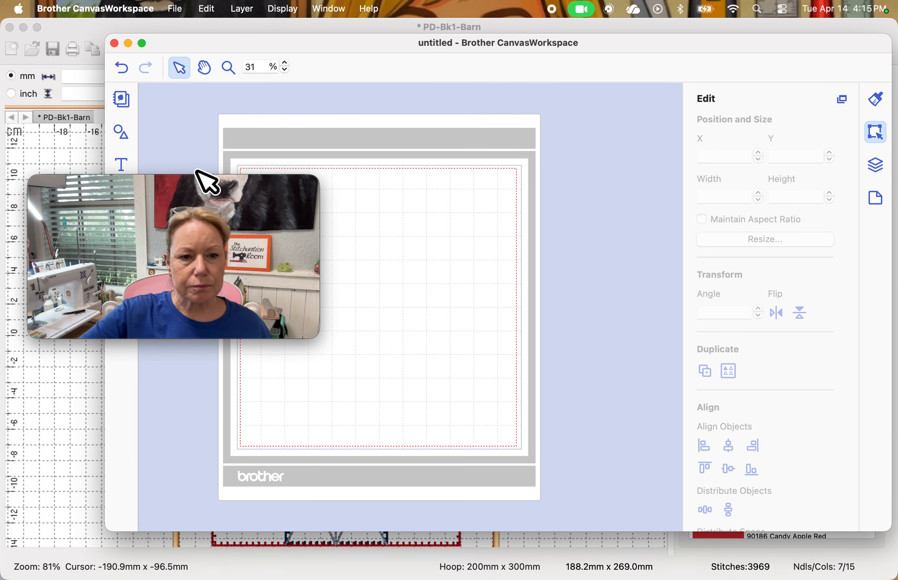
pyautogui.moveTo(172, 185); pyautogui.dragTo(152, 234)
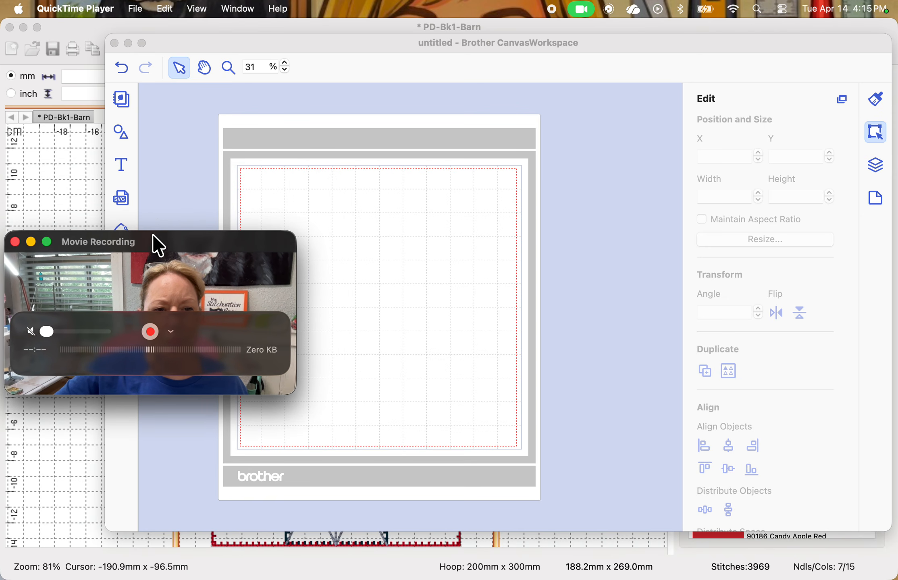
pyautogui.click(121, 197)
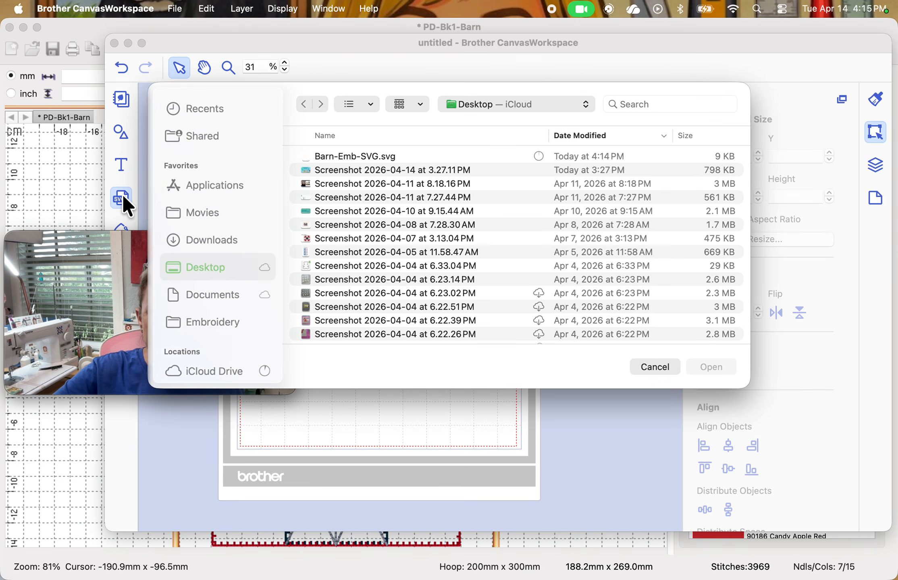
pyautogui.click(123, 193)
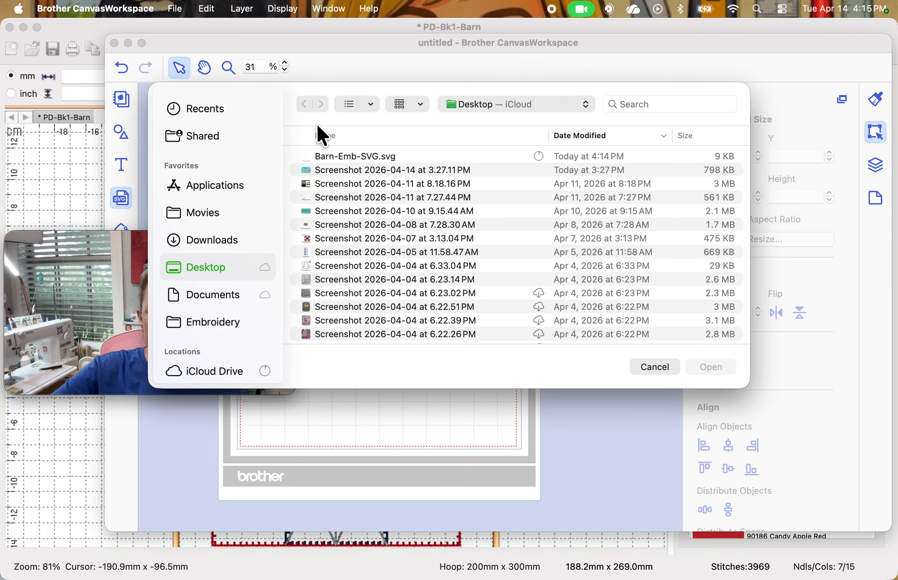
pyautogui.click(354, 156)
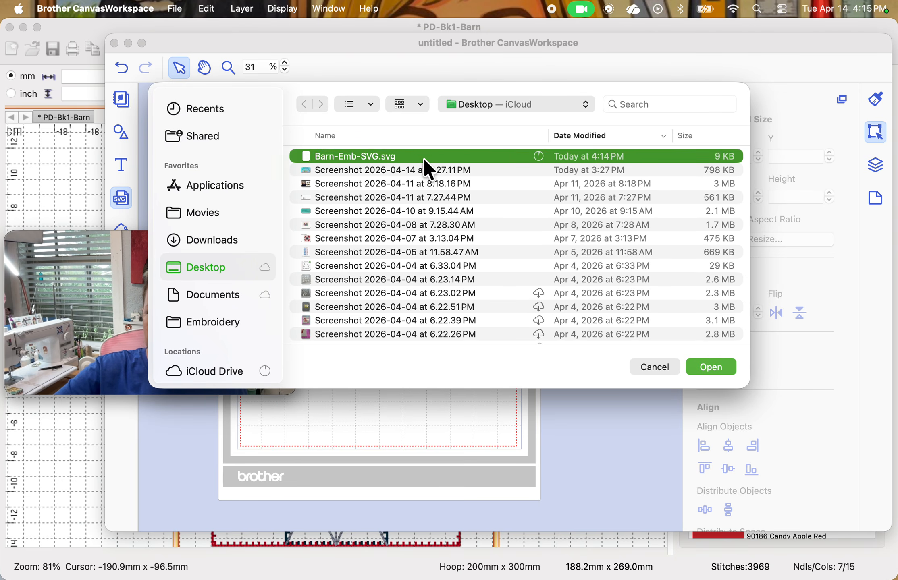
pyautogui.click(714, 366)
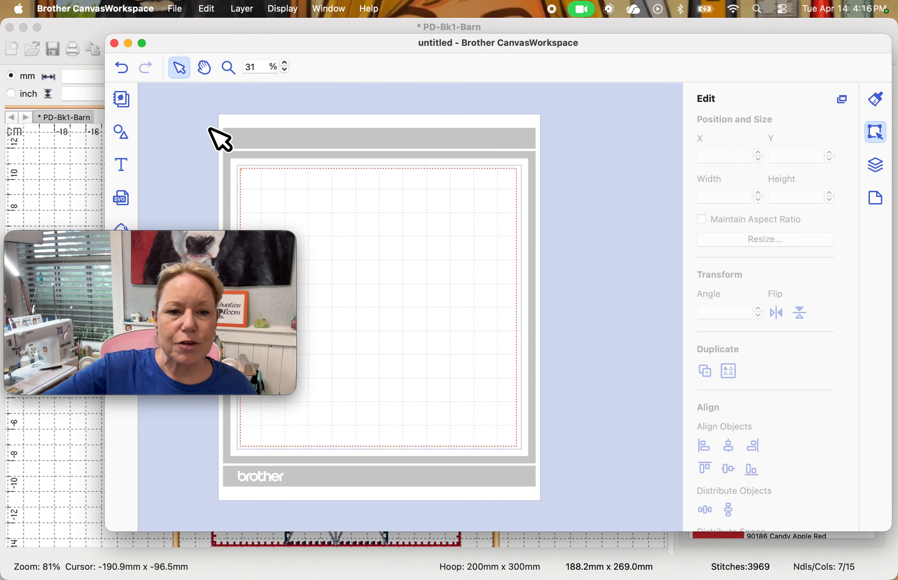
# Step: Select the whole imported design at the corner of the mat and set its line color to black (Licorice)
pyautogui.moveTo(221, 139); pyautogui.dragTo(294, 192)
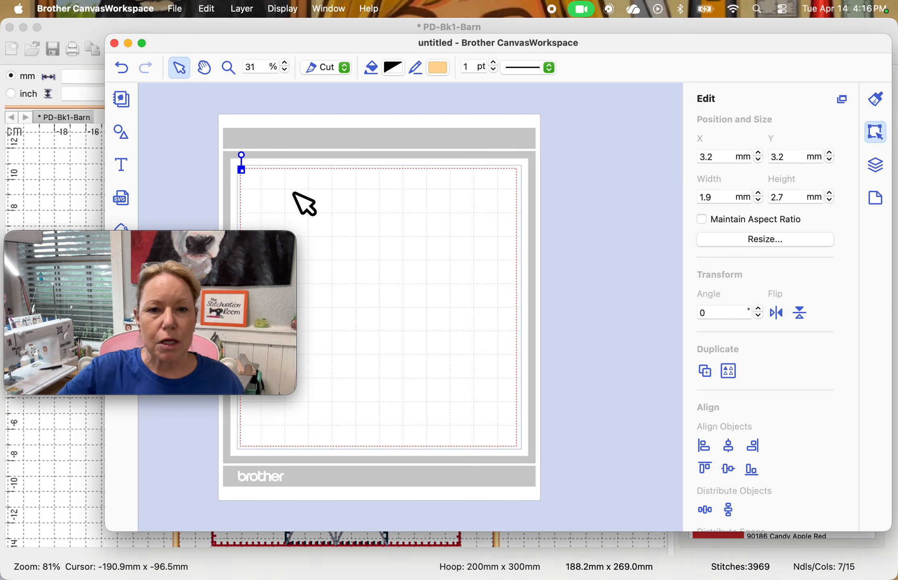
pyautogui.moveTo(233, 248); pyautogui.dragTo(581, 206)
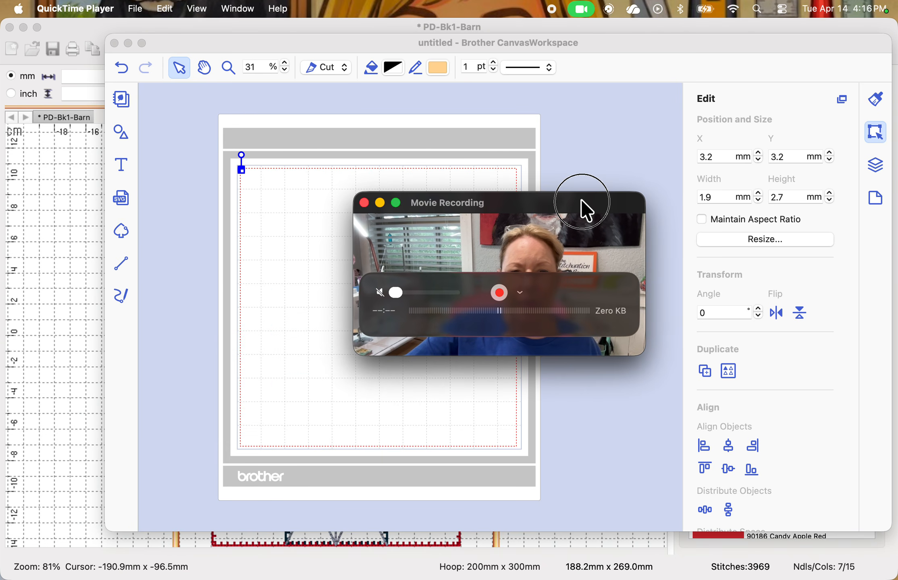
pyautogui.click(439, 67)
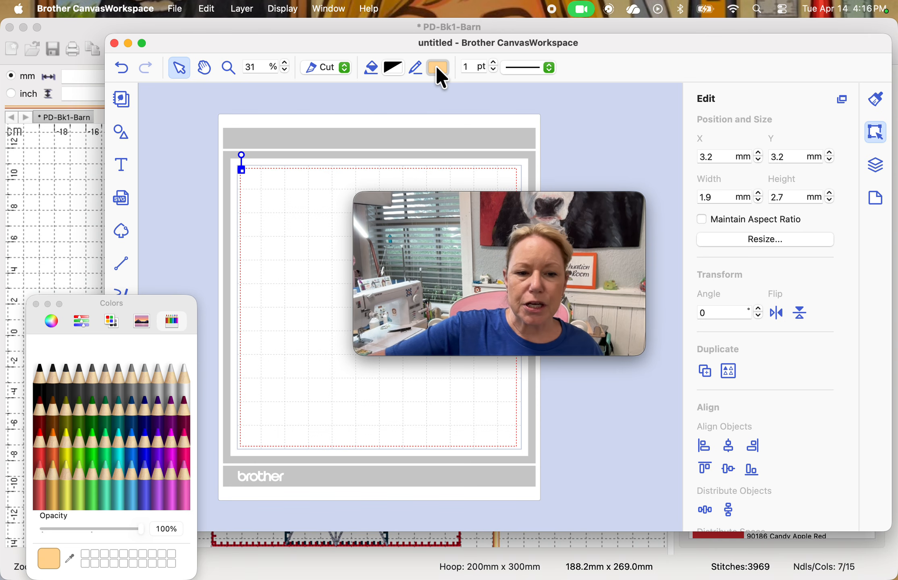
pyautogui.click(38, 376)
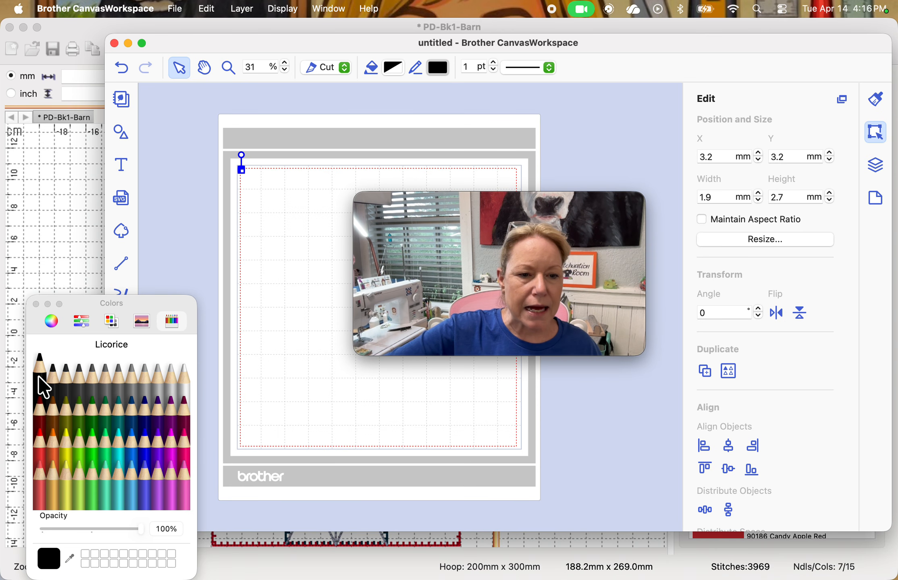
pyautogui.click(35, 304)
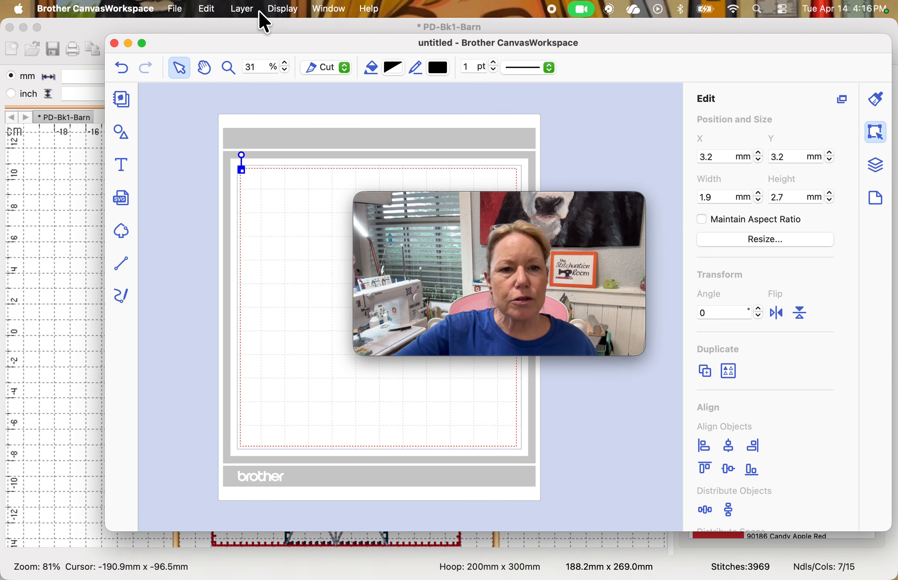
# Step: Check which measurement unit the workspace uses
pyautogui.click(281, 8)
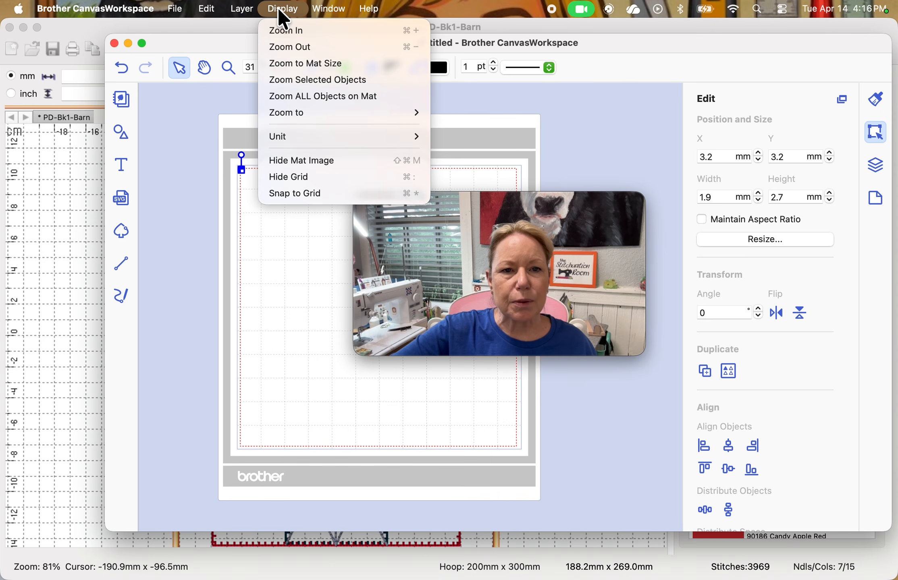
pyautogui.moveTo(313, 139)
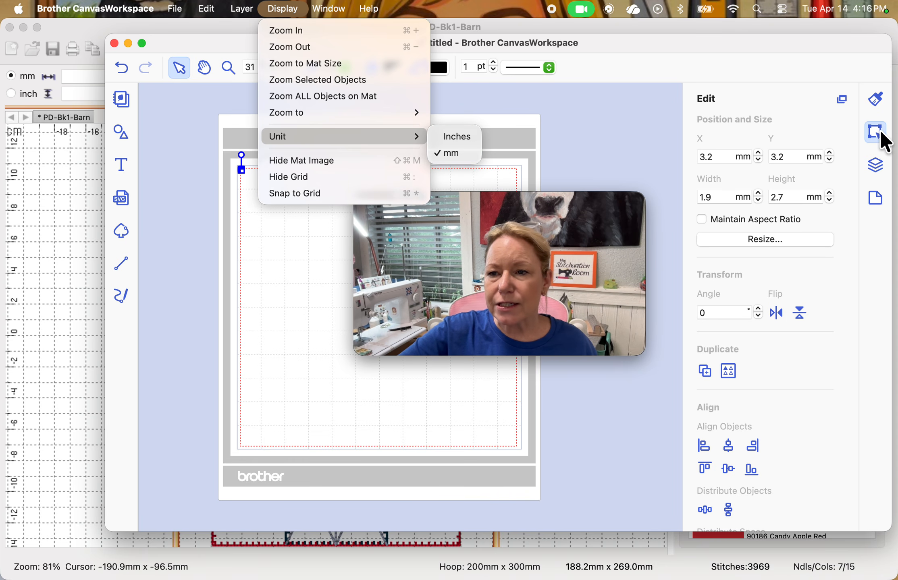
pyautogui.moveTo(615, 205); pyautogui.dragTo(305, 377)
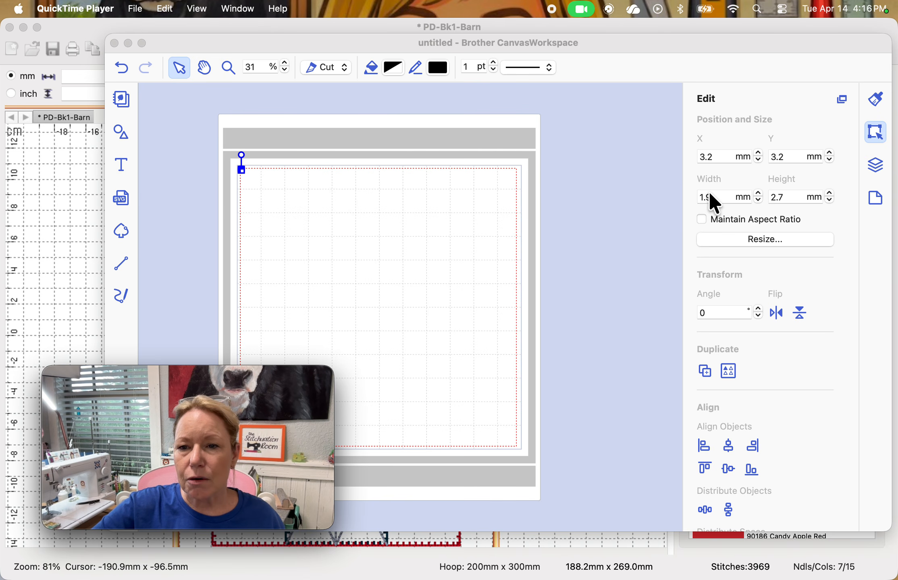
# Step: Set the imported design's width to 188.2 mm and height to 269.0 mm with Maintain Aspect Ratio off
pyautogui.click(704, 221)
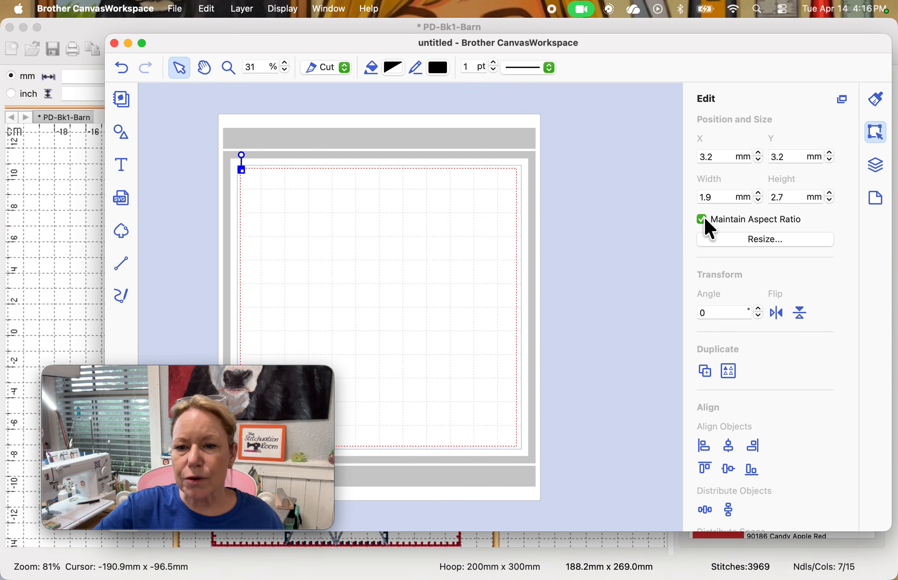
pyautogui.click(703, 221)
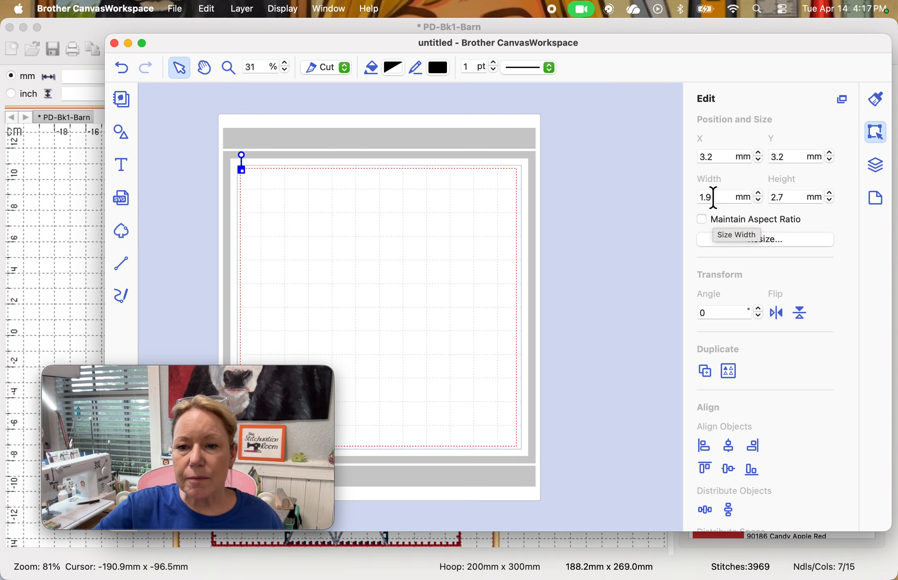
pyautogui.click(712, 196)
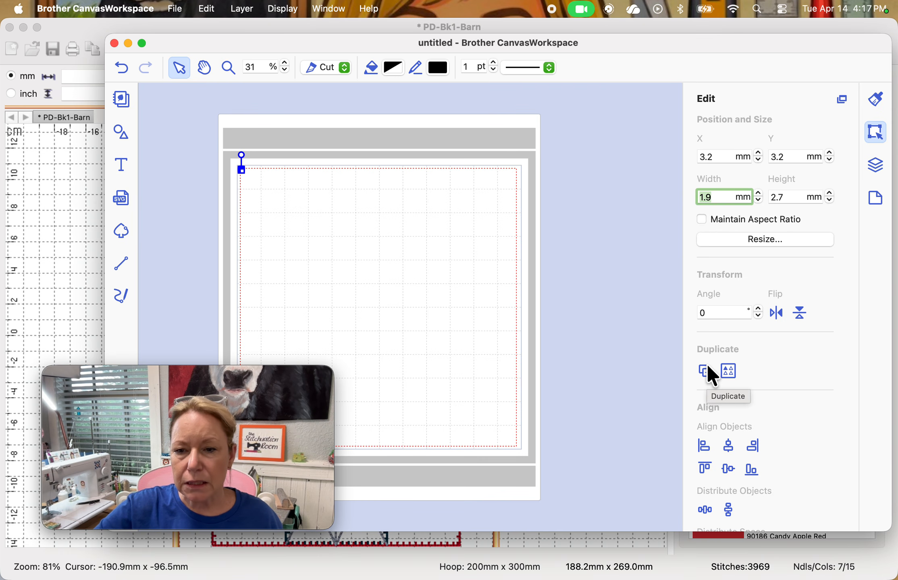
pyautogui.write('188')
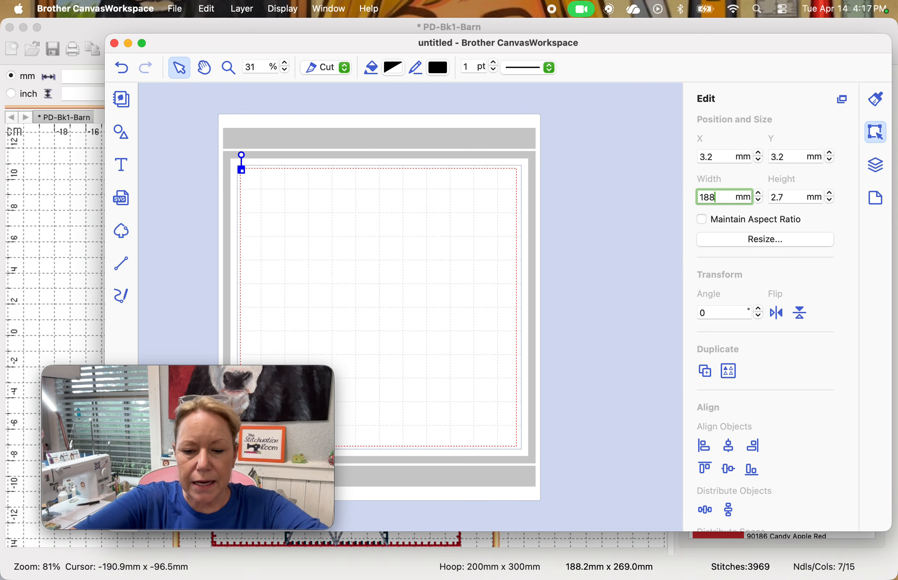
pyautogui.write('.2')
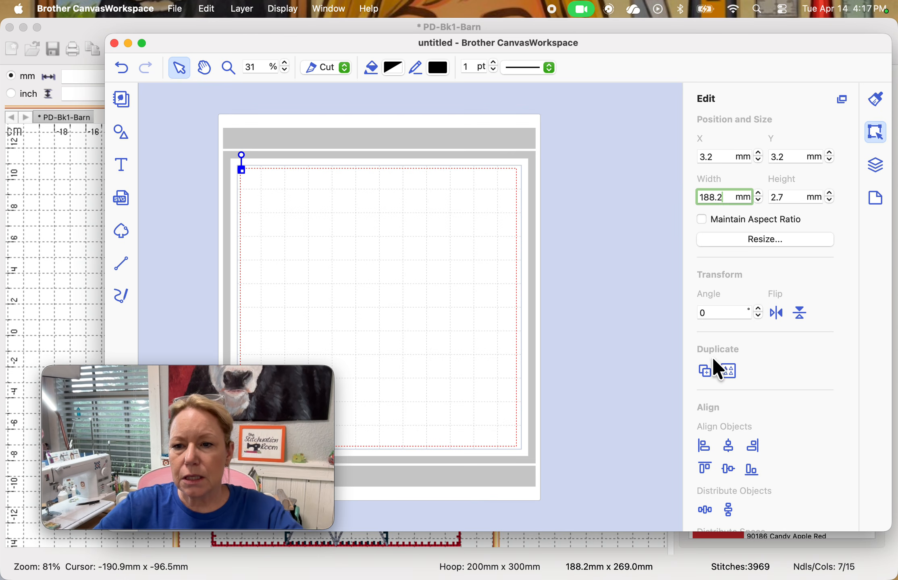
pyautogui.press('Return')
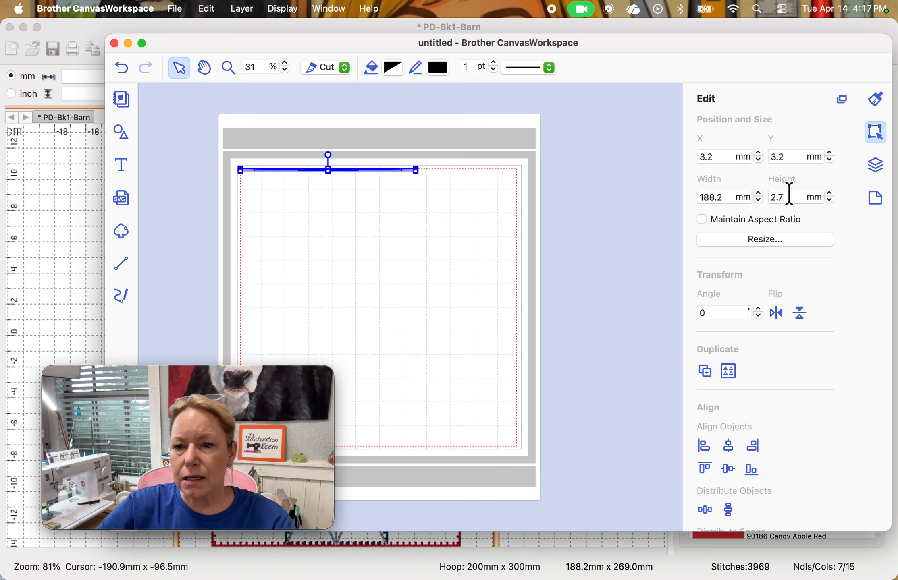
pyautogui.click(789, 196)
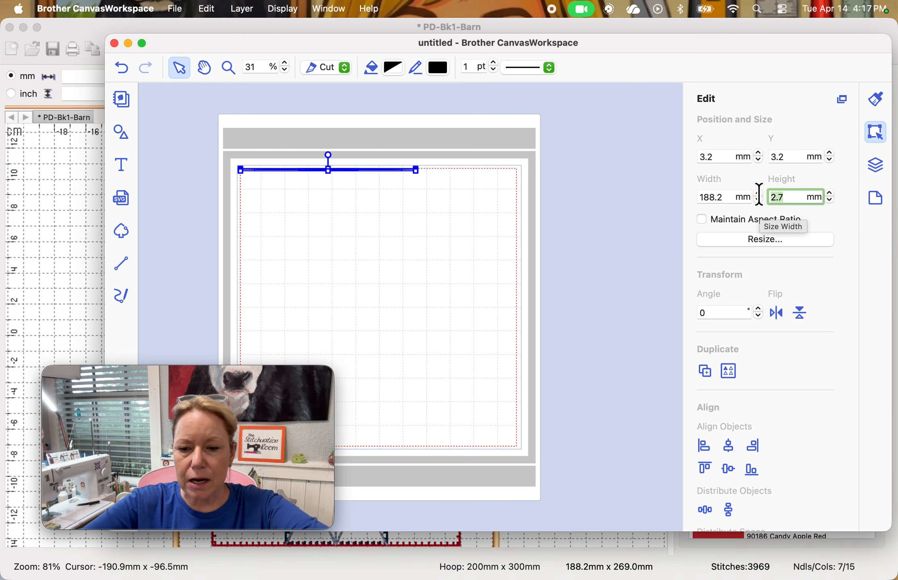
pyautogui.write('2')
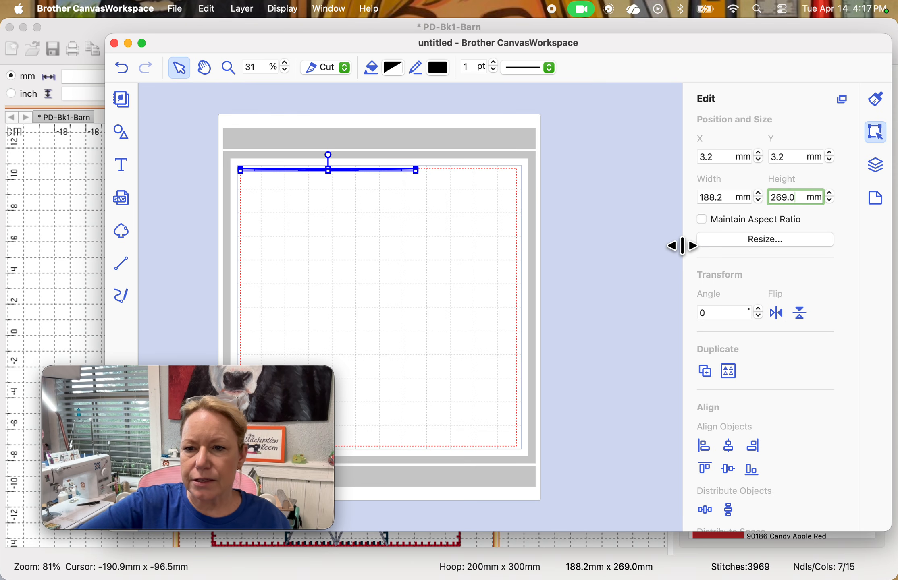
pyautogui.press('Return')
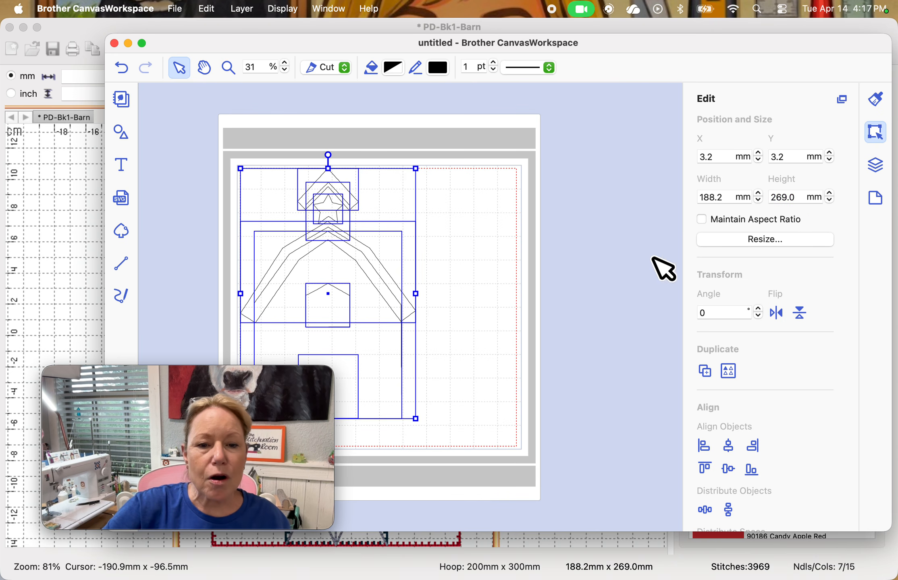
# Step: Separate the overlapping pieces on the mat, moving the barn body lower right, the large roof upper right and the small roof upper left
pyautogui.click(461, 244)
pyautogui.click(411, 377)
pyautogui.moveTo(411, 376); pyautogui.dragTo(507, 377)
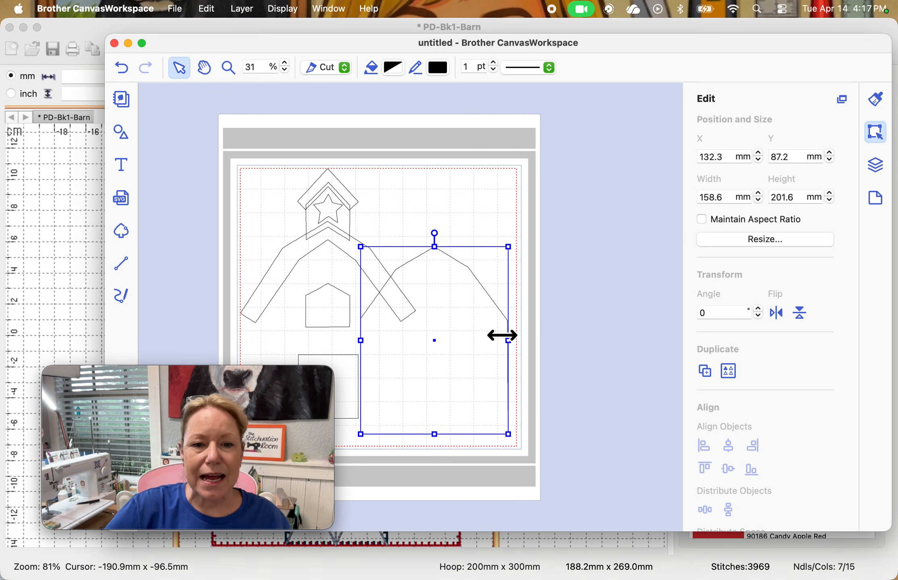
pyautogui.moveTo(299, 247); pyautogui.dragTo(400, 203)
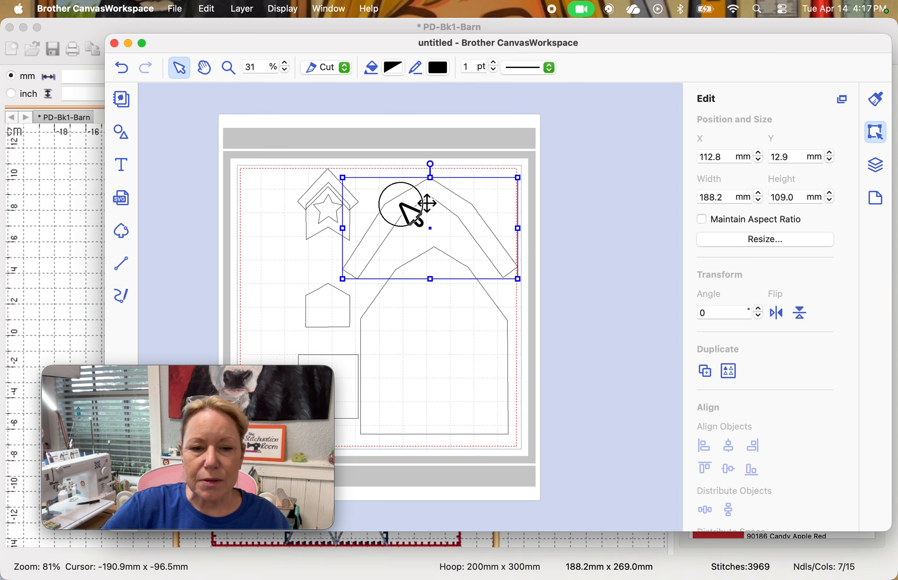
pyautogui.click(327, 177)
pyautogui.moveTo(327, 177); pyautogui.dragTo(274, 186)
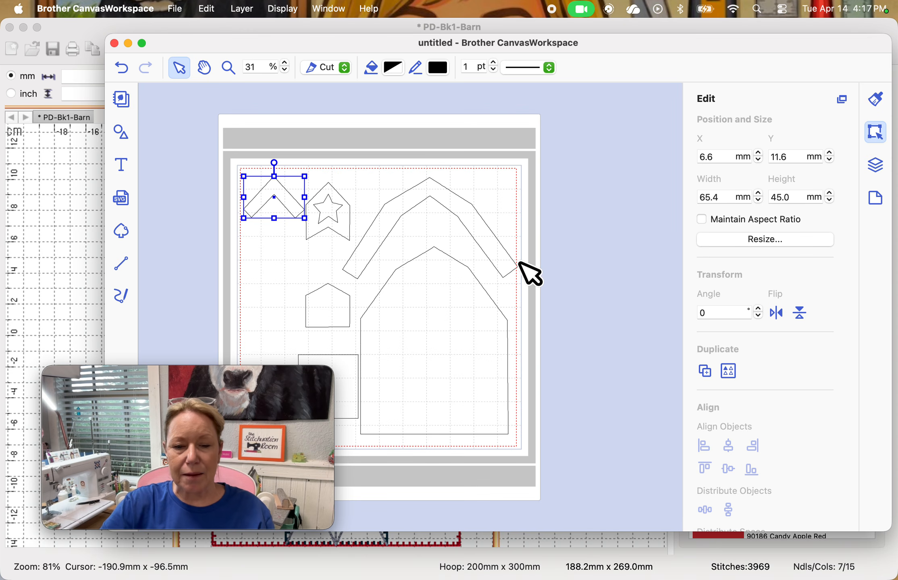